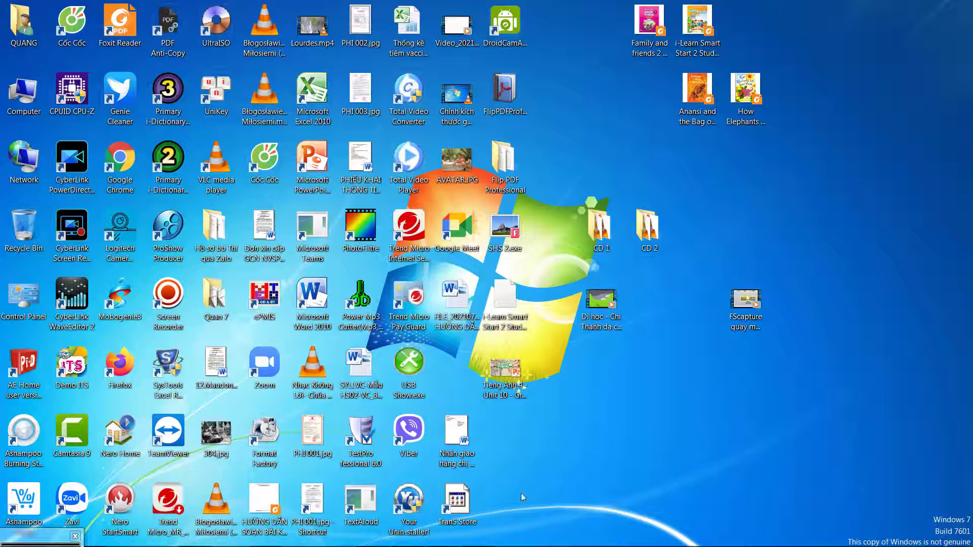
- Open key kich hoat.txt from the FastStone Capture folder, highlight its first registration entry, and minimize the text file
mouse_move(127, 545)
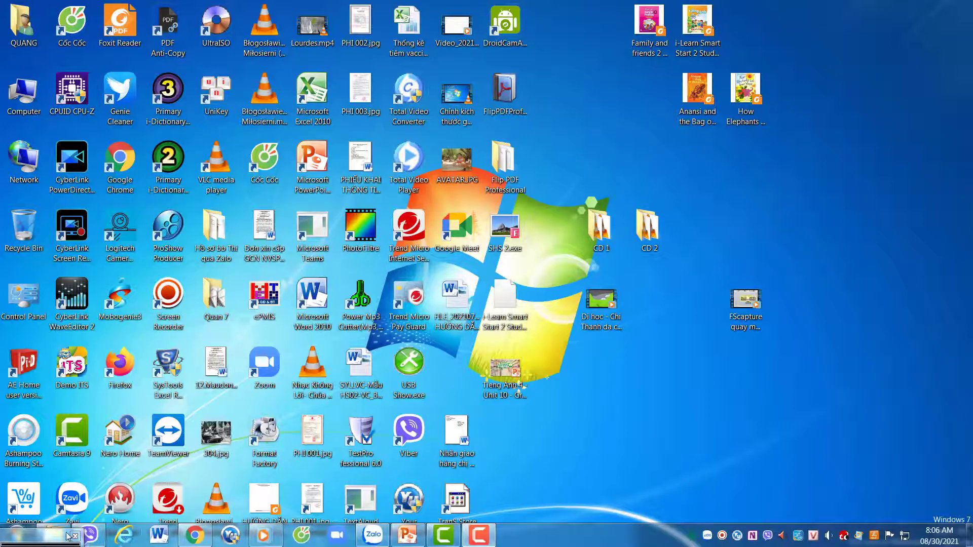
click(41, 535)
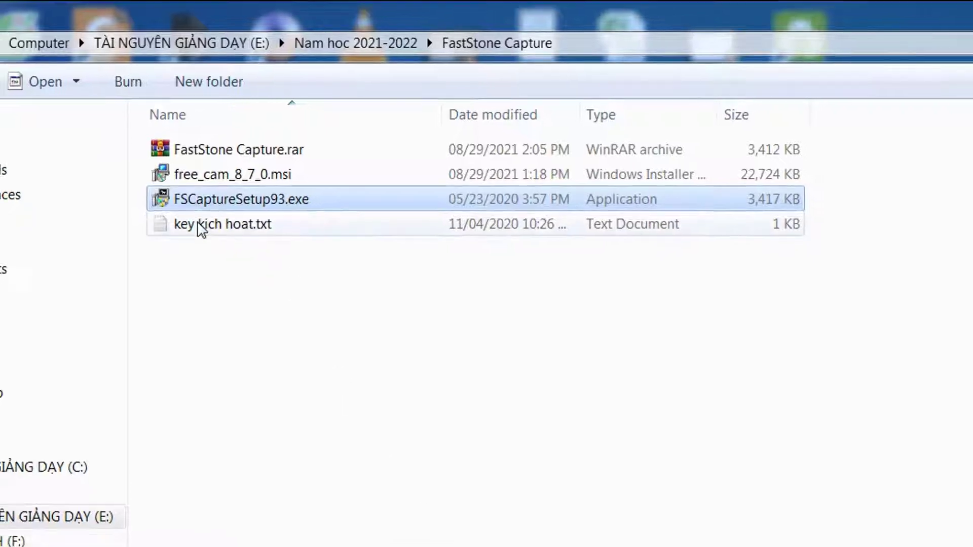
double_click(201, 226)
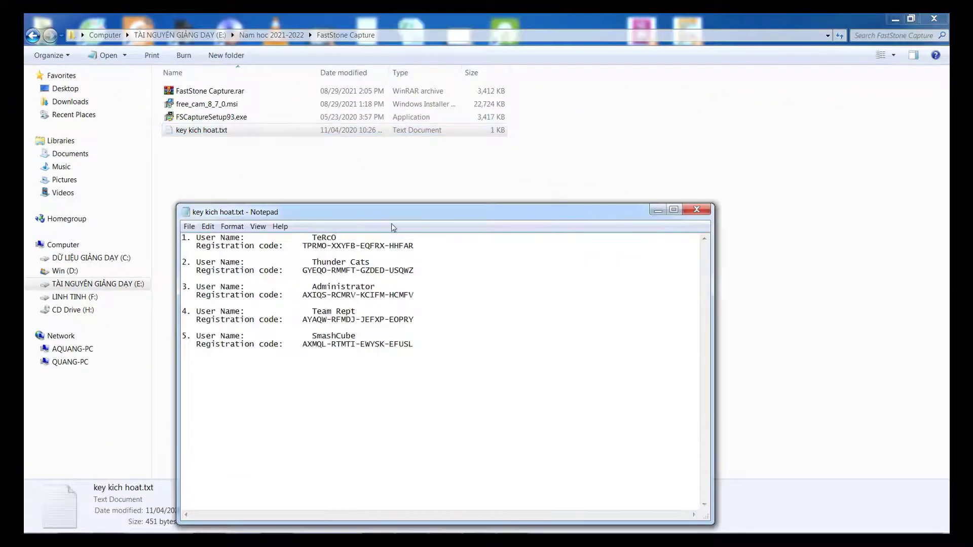
drag(393, 213, 414, 178)
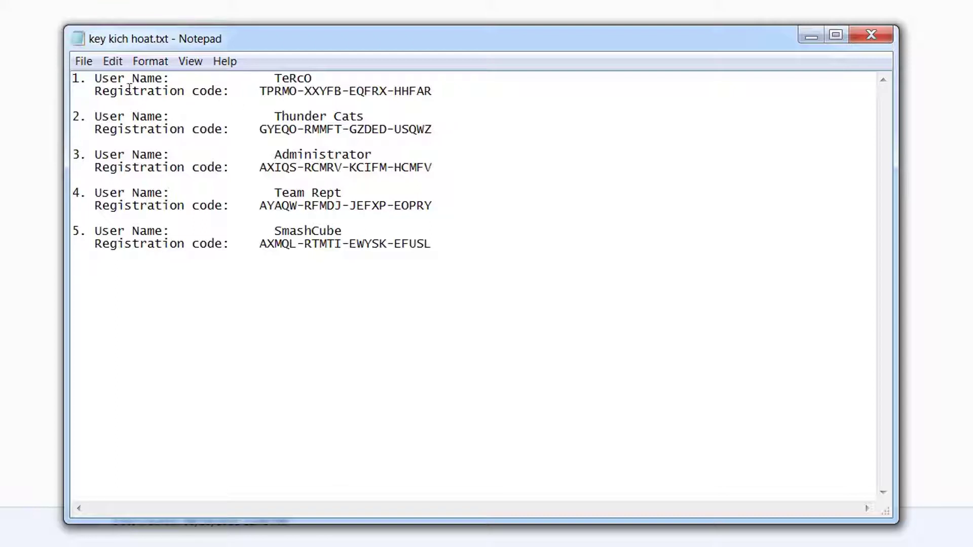
drag(95, 78, 461, 96)
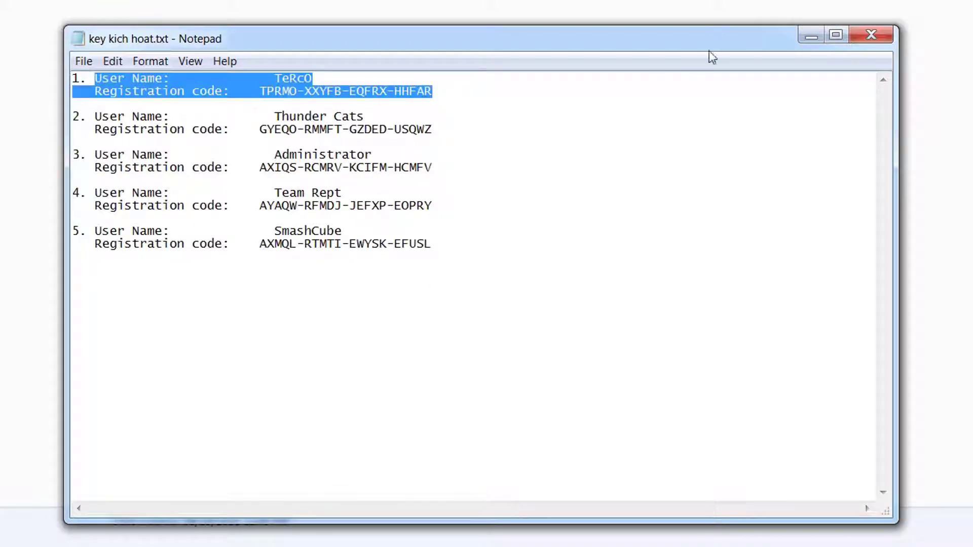
click(810, 36)
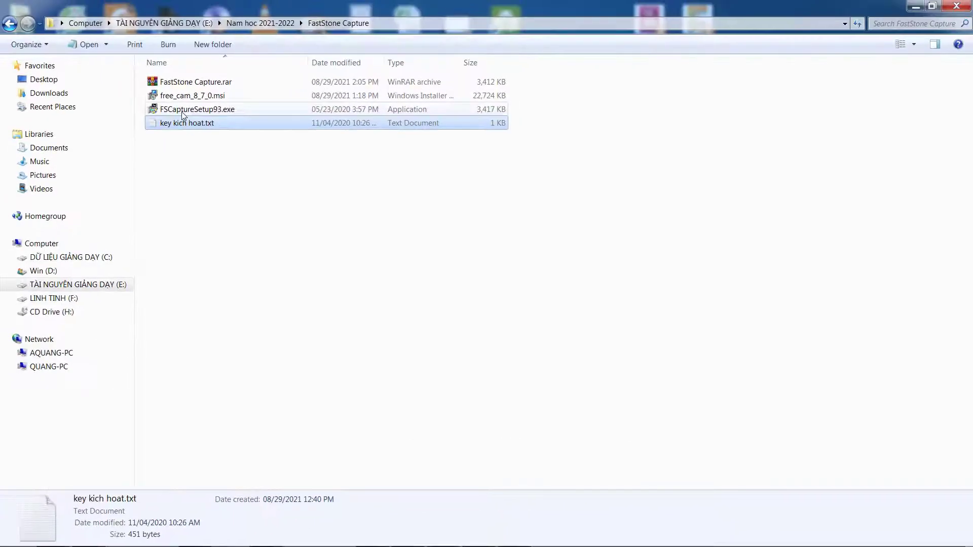
- Install FastStone Capture 9.3 from FSCaptureSetup93.exe into D:\Program Files (x86)\FastStone Capture and run it on completion
click(170, 77)
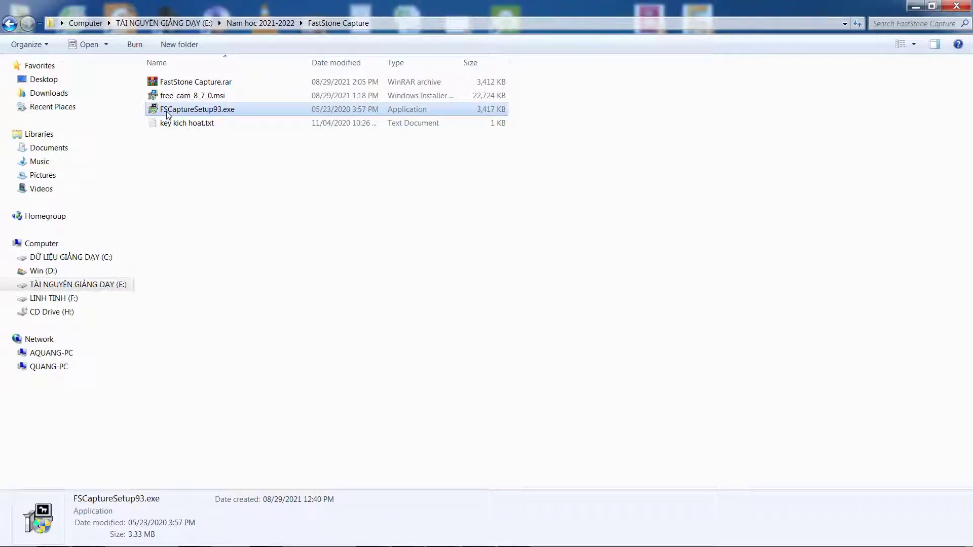
double_click(195, 112)
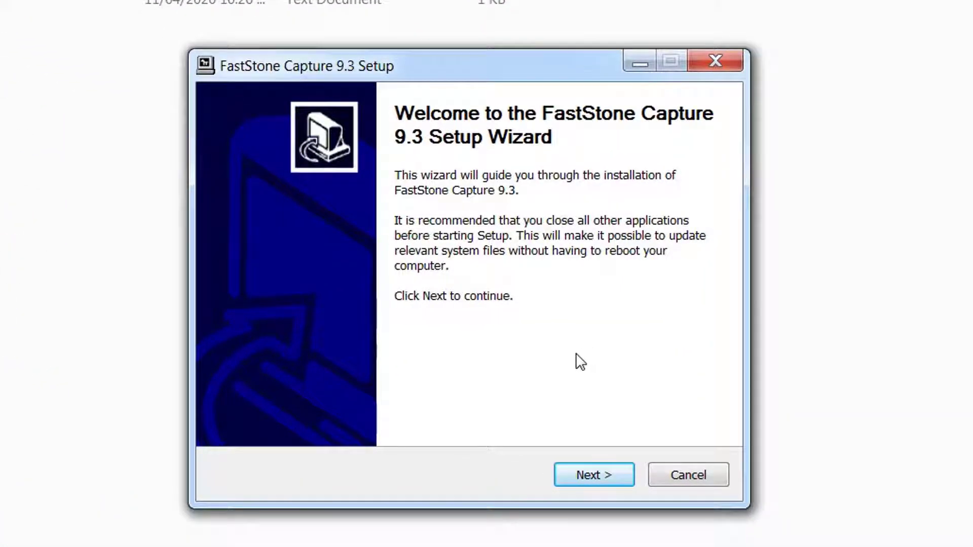
click(595, 478)
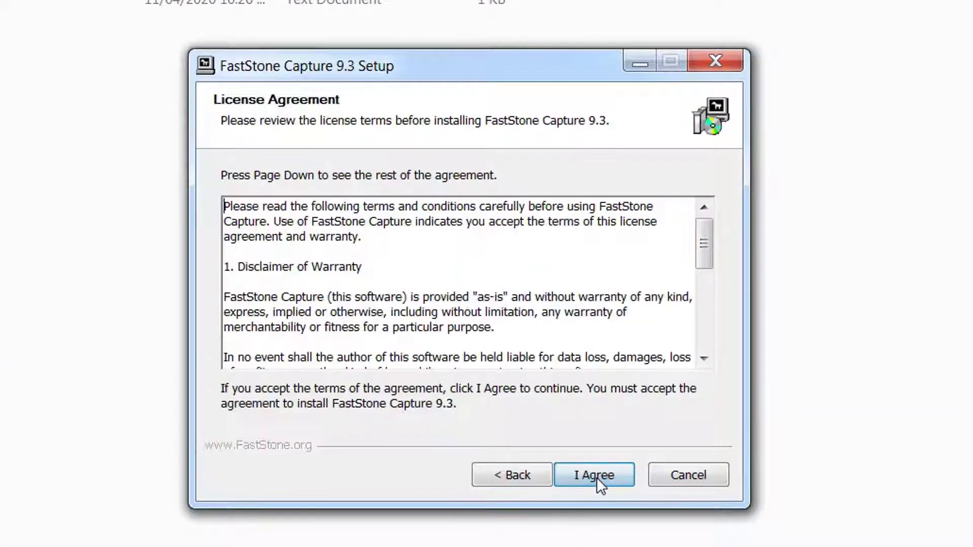
click(597, 476)
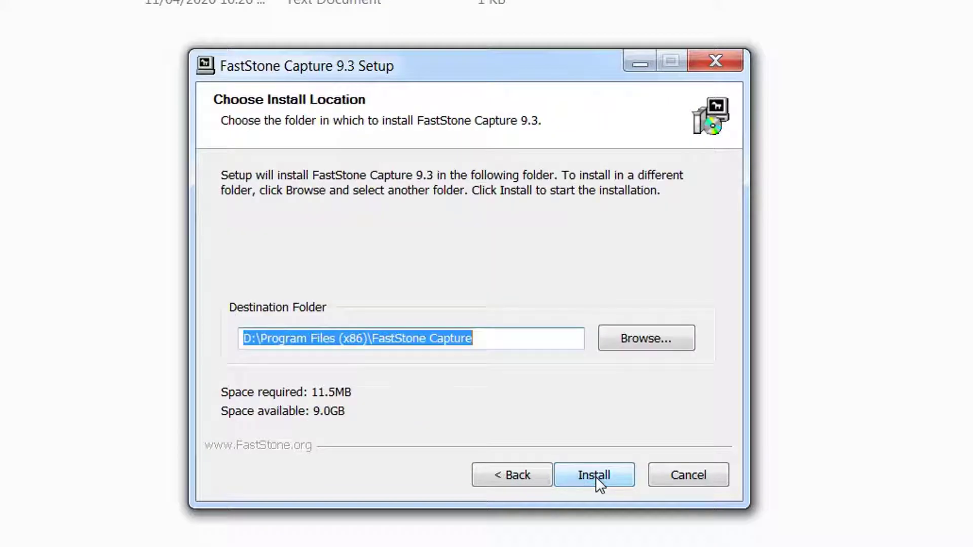
click(595, 476)
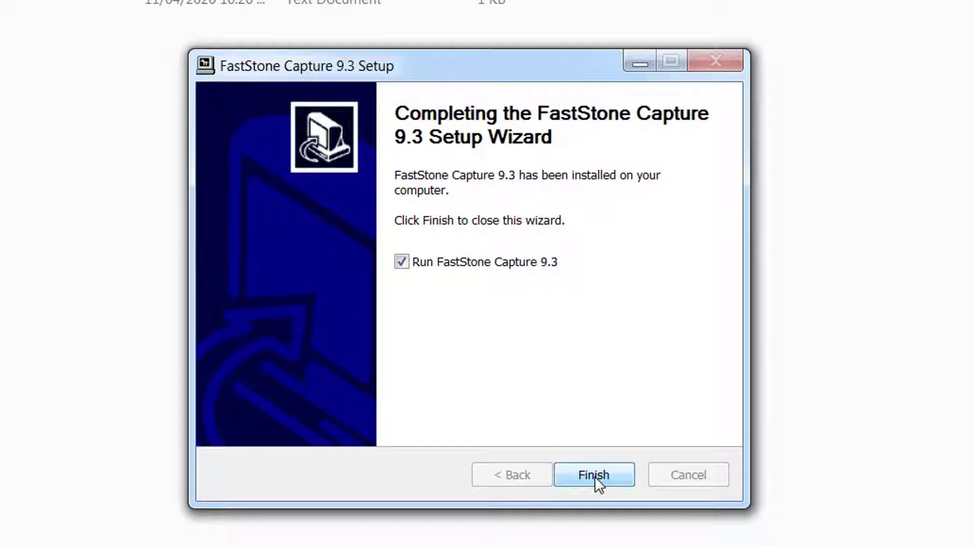
click(600, 476)
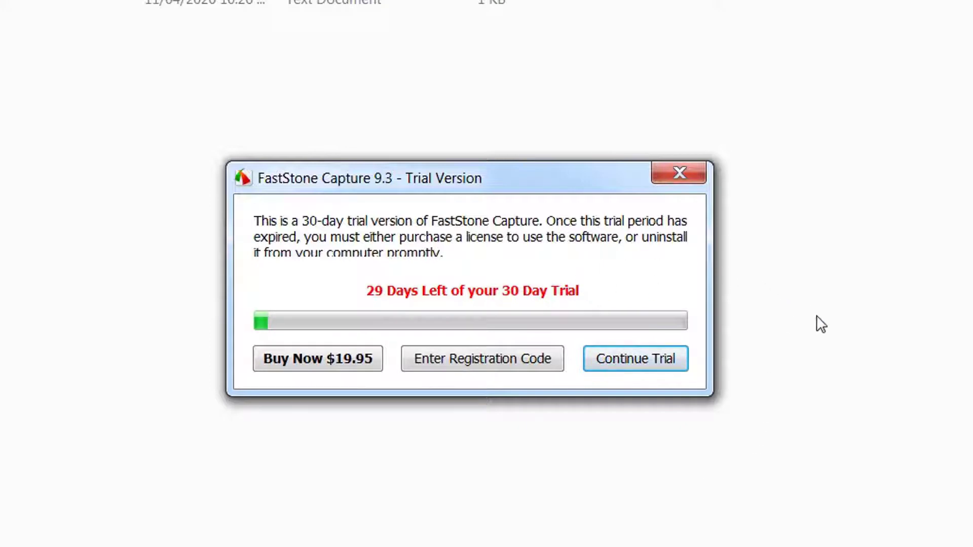
- Open the registration form and fill in the user name copied from the first entry of key kich hoat.txt
click(463, 361)
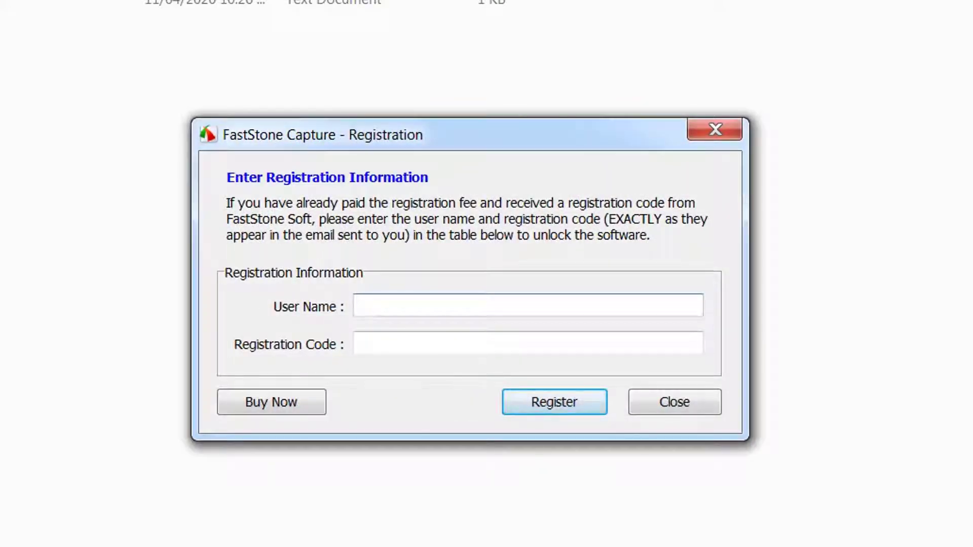
key(alt+Tab)
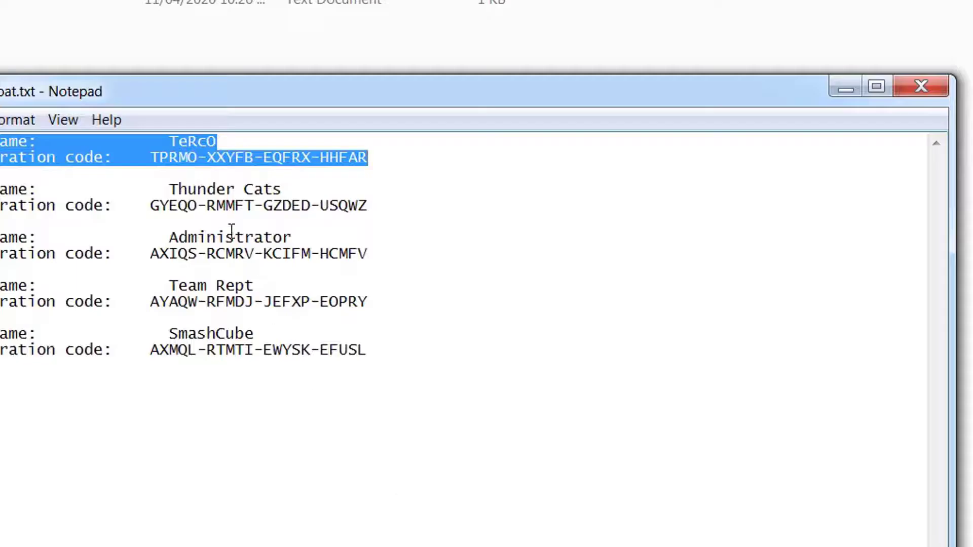
drag(169, 142, 219, 143)
key(ctrl+c)
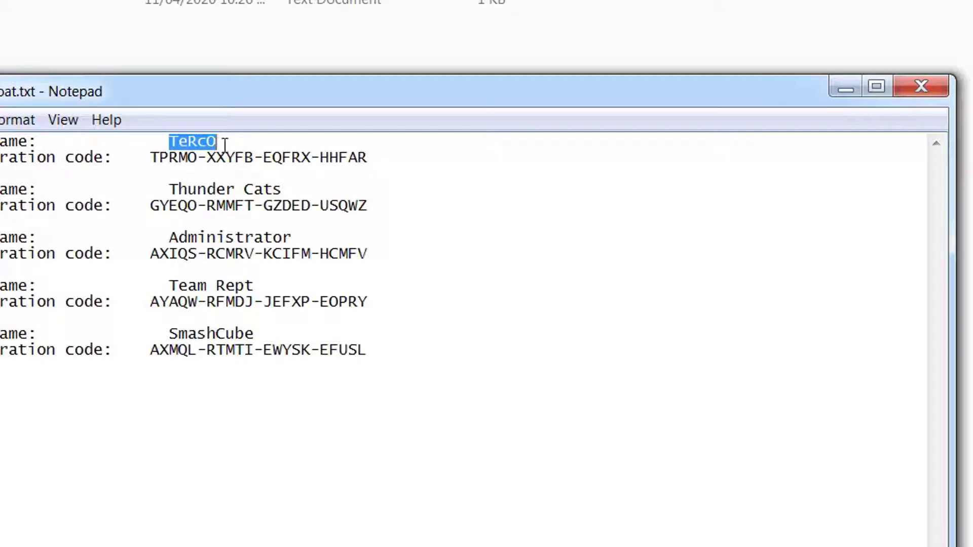
key(alt+Tab)
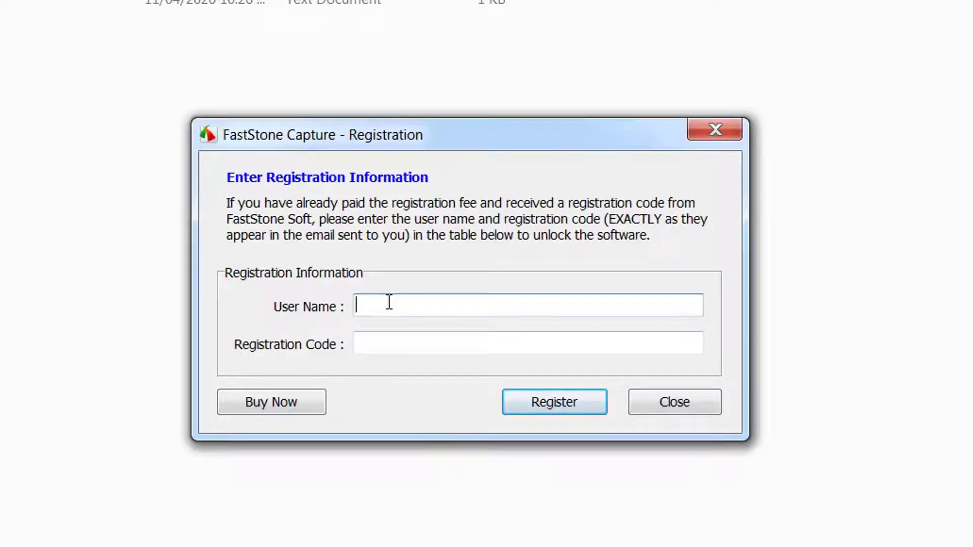
key(ctrl+v)
- Copy the first entry's registration code into the Registration Code field and register the program
key(alt+Tab)
drag(151, 157, 369, 159)
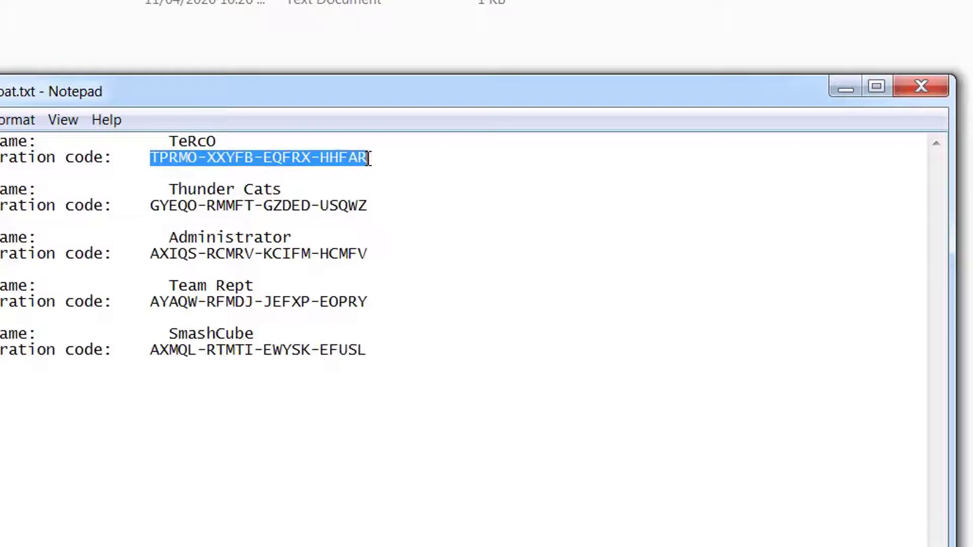
key(ctrl+c)
key(alt+Tab)
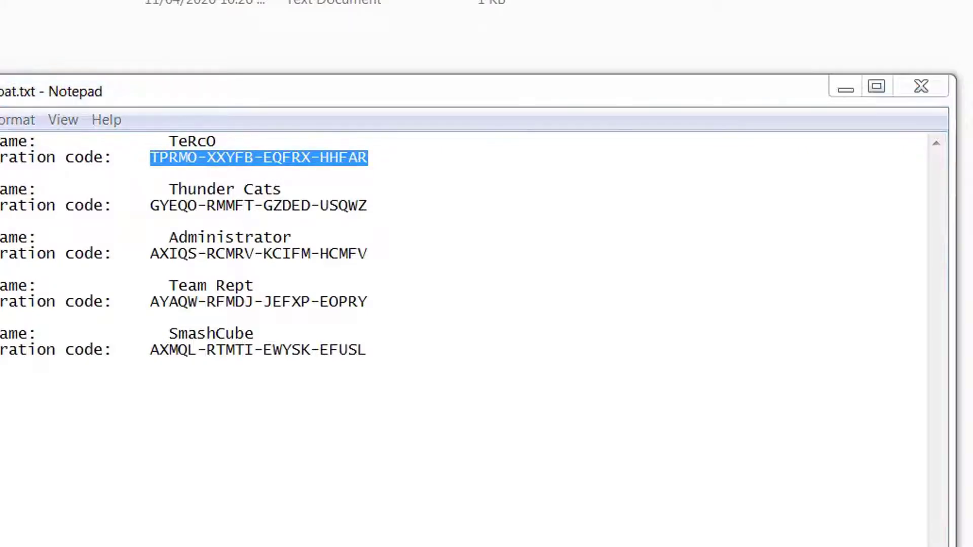
click(417, 343)
key(ctrl+v)
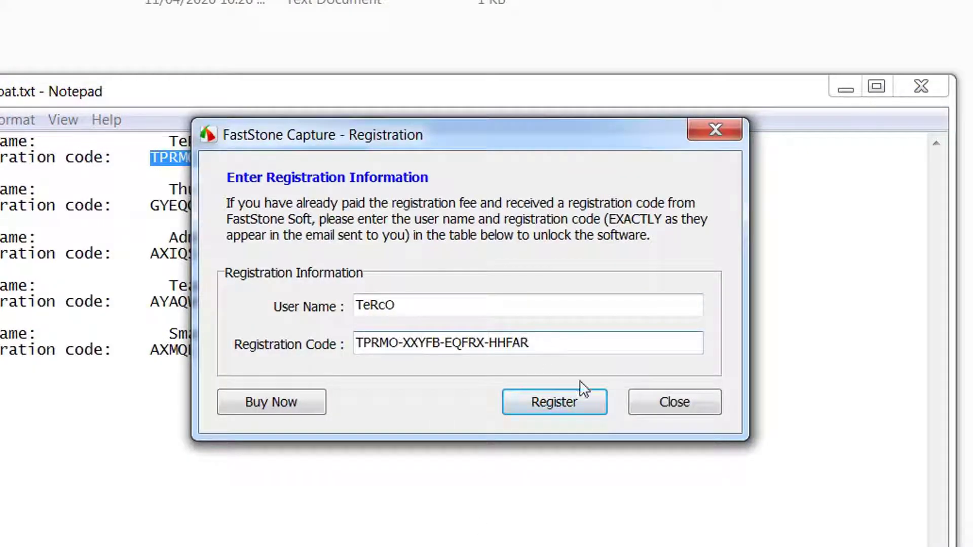
click(562, 403)
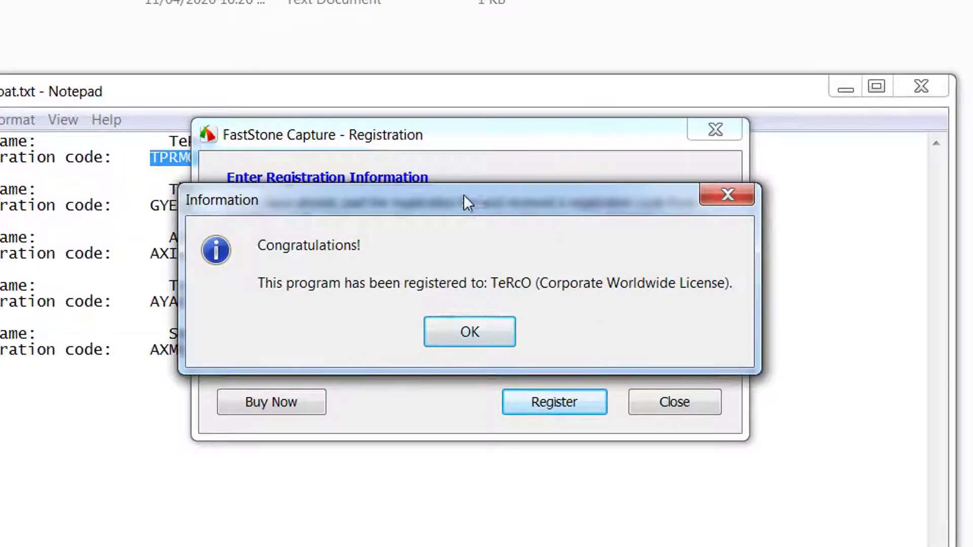
drag(440, 199, 427, 193)
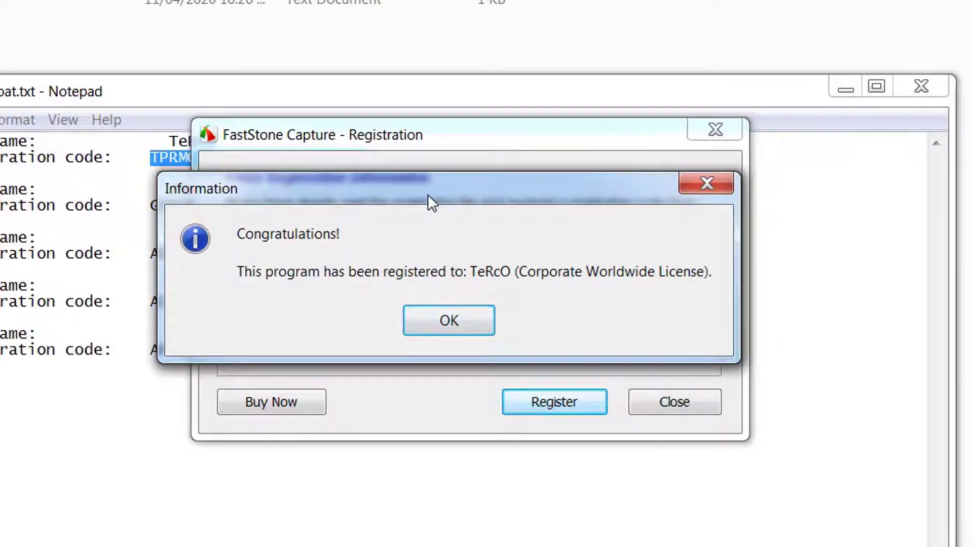
click(447, 320)
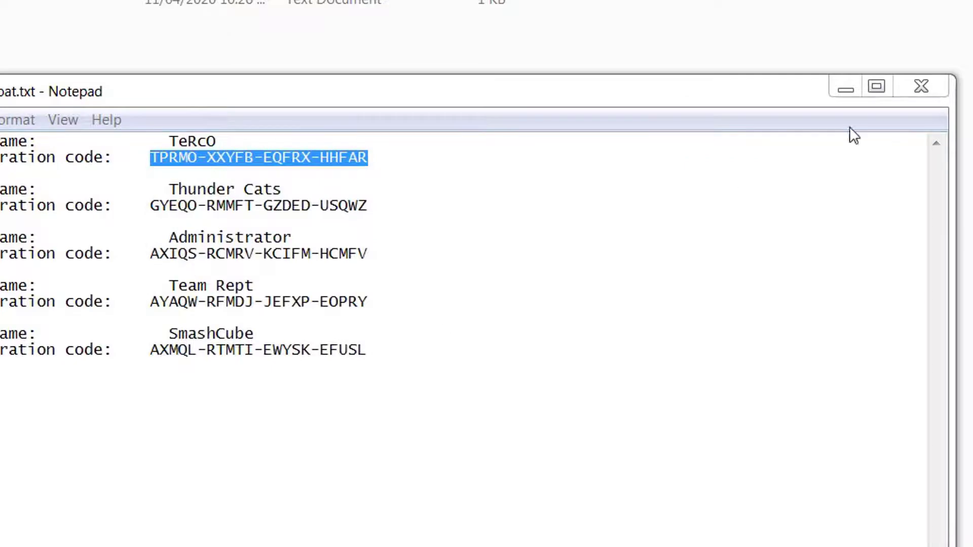
- Clear the desktop by closing key kich hoat.txt and minimizing the FastStone Capture folder window
click(921, 86)
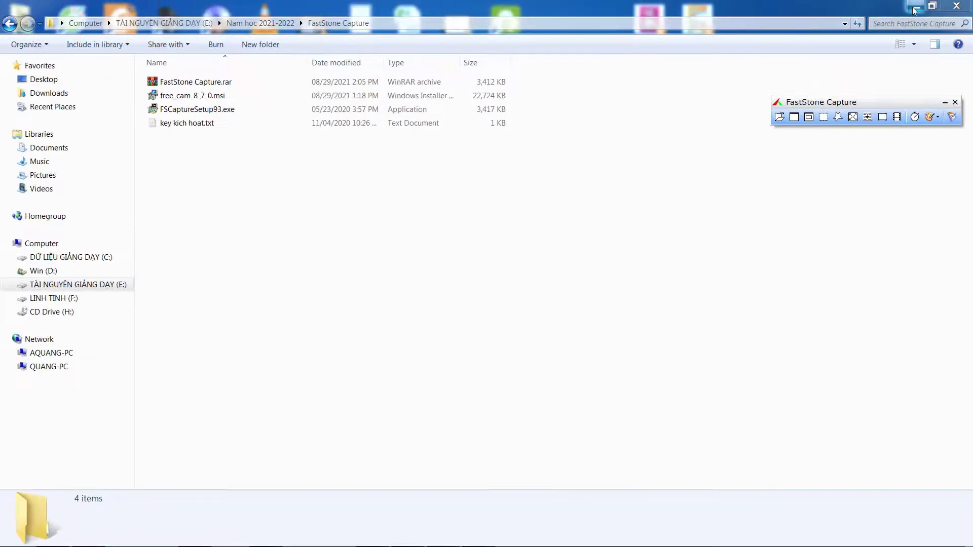
click(914, 9)
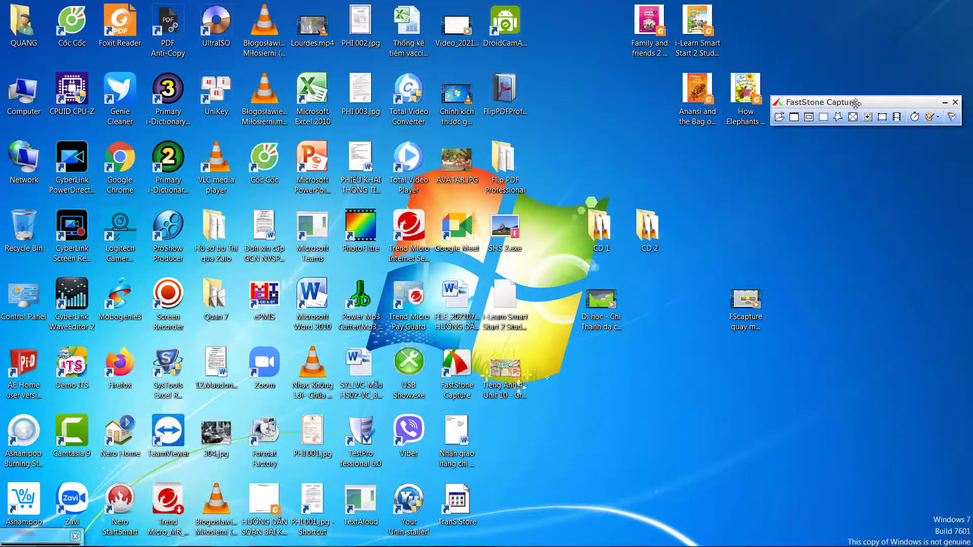
- Open the Screen Recorder from the FastStone Capture toolbar and set it to record the full screen
drag(855, 103, 641, 355)
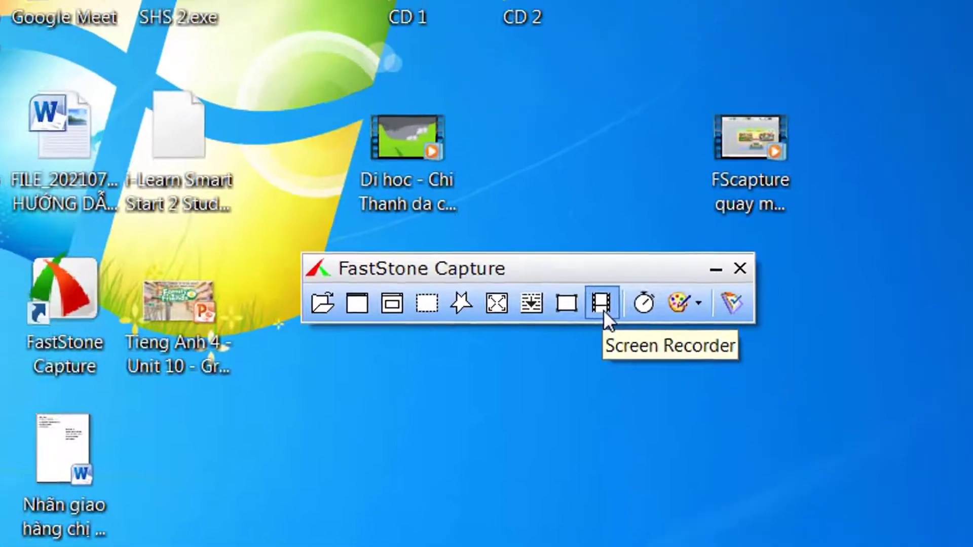
click(589, 299)
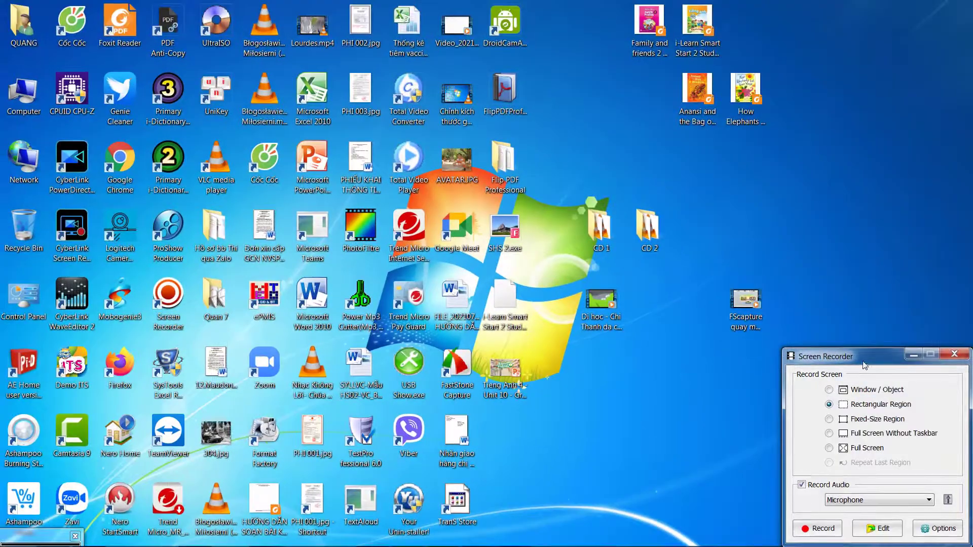
drag(864, 365, 622, 221)
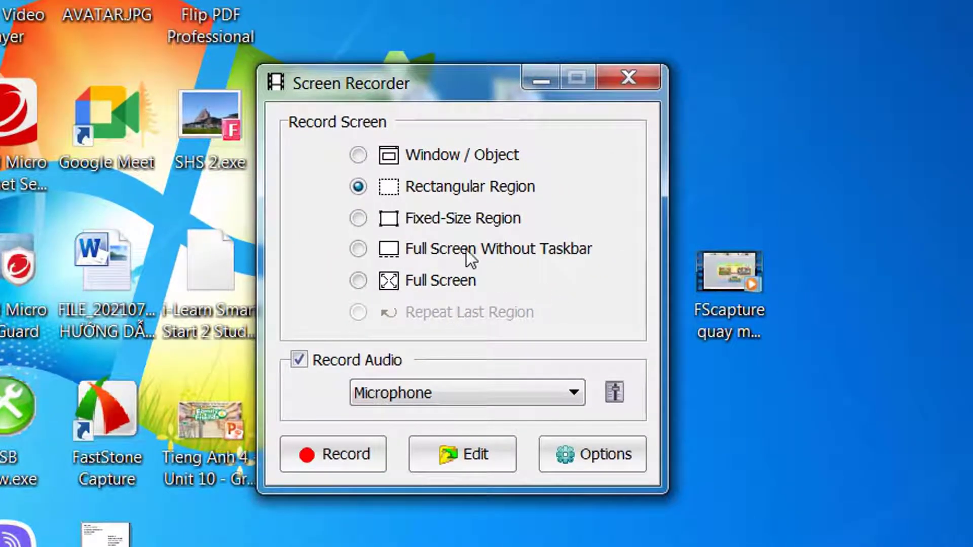
click(356, 286)
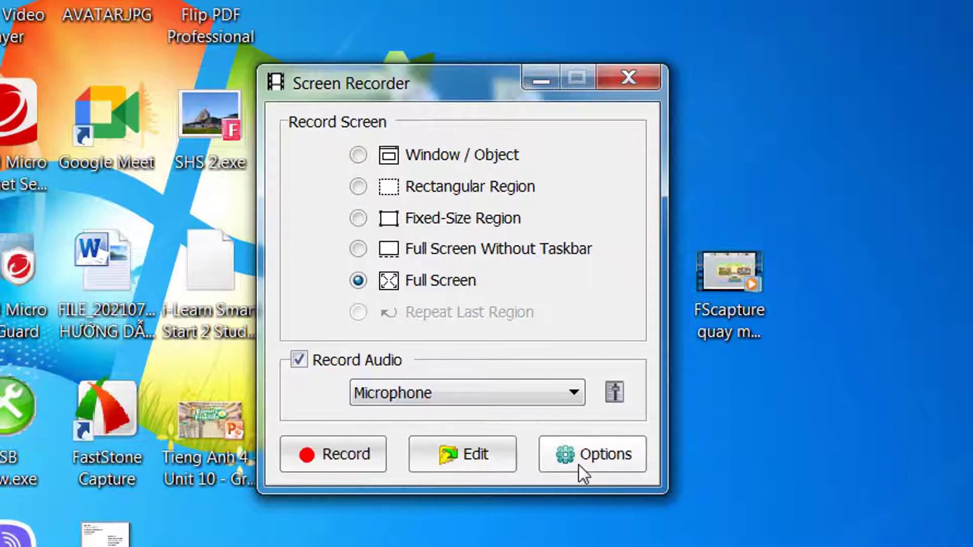
- In the recorder's video options, set the frame rate to 30 frames per second and the quality to Best
click(606, 455)
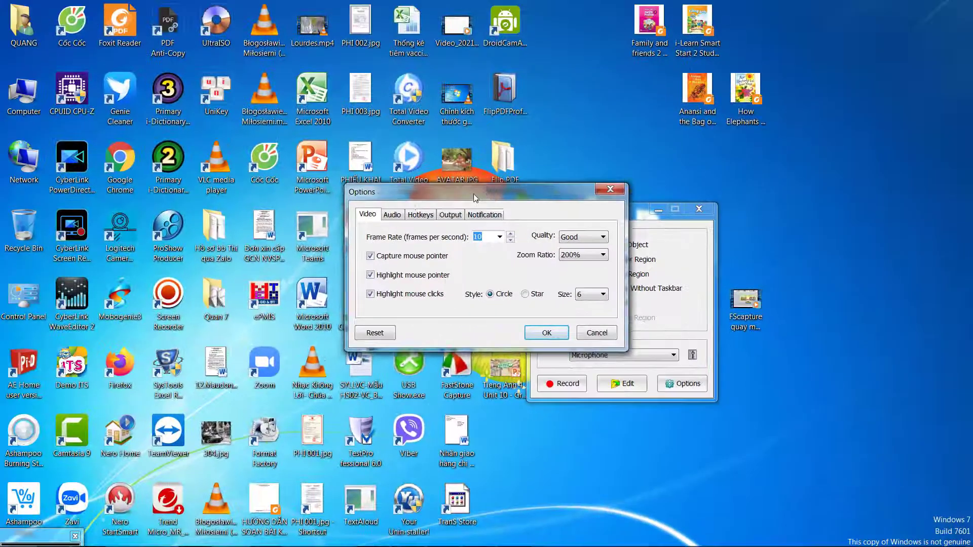
drag(473, 193, 354, 215)
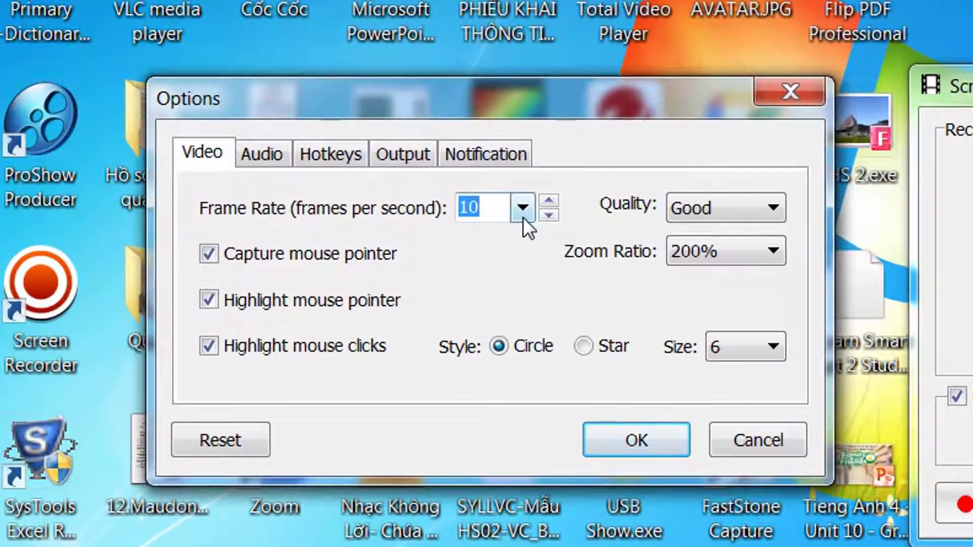
click(472, 224)
click(491, 339)
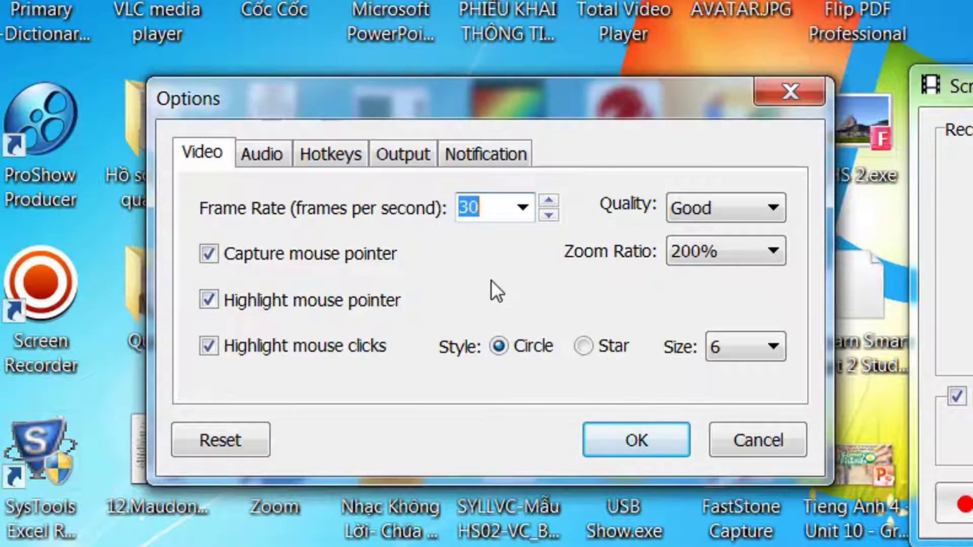
click(736, 205)
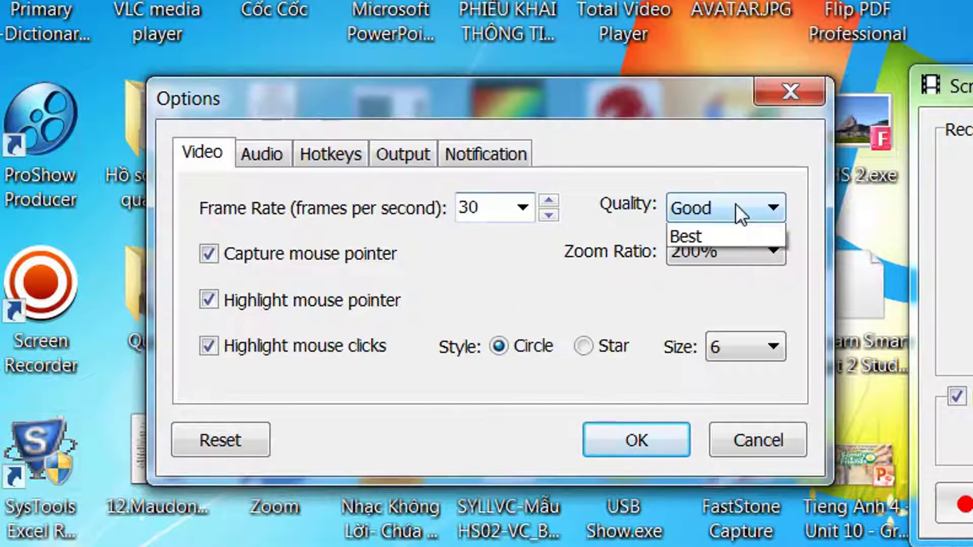
click(695, 276)
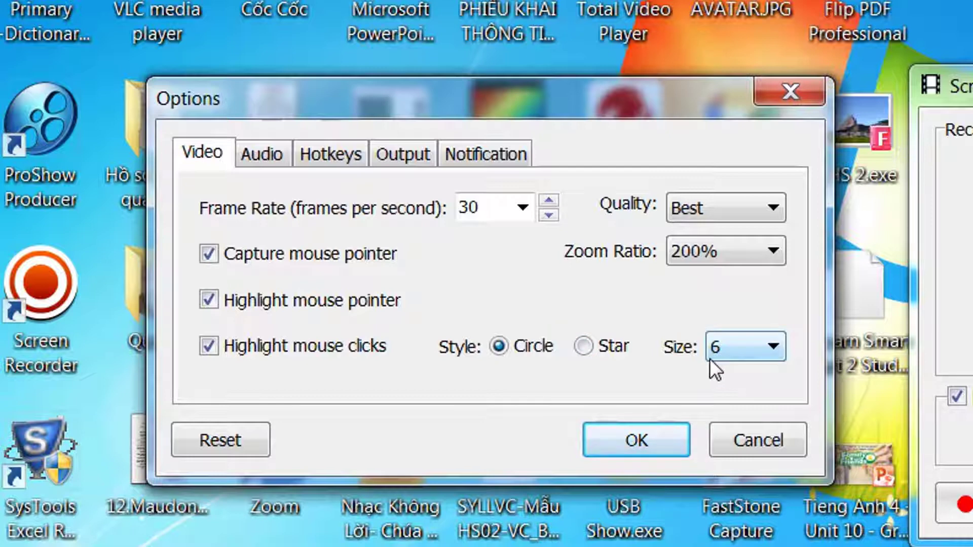
- Review the recorder's audio, hotkey, output and notification options, and apply the recorder options
click(272, 149)
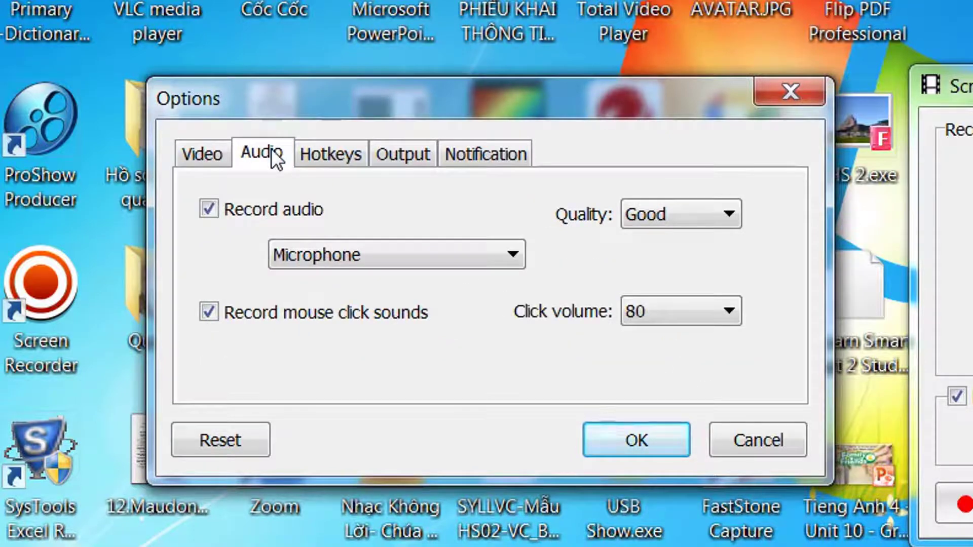
click(320, 159)
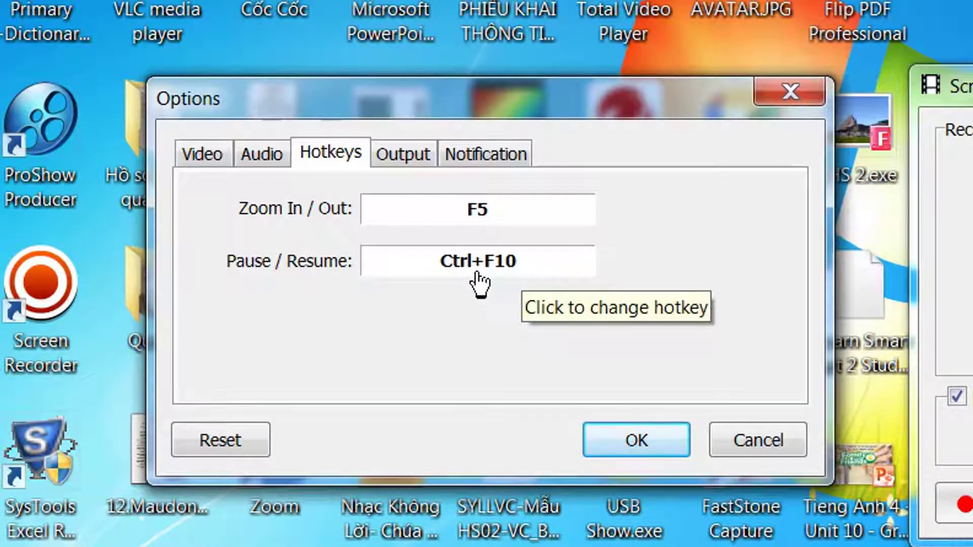
click(400, 152)
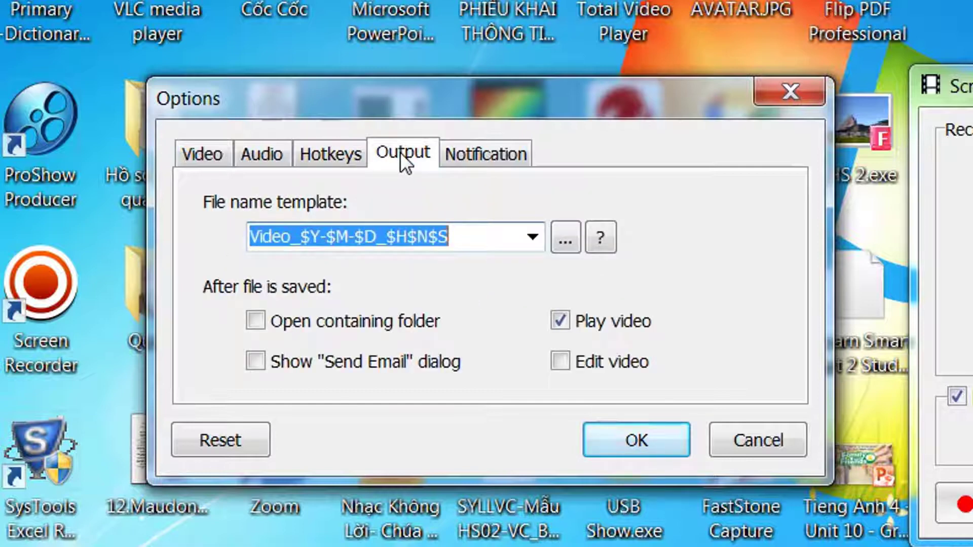
click(490, 158)
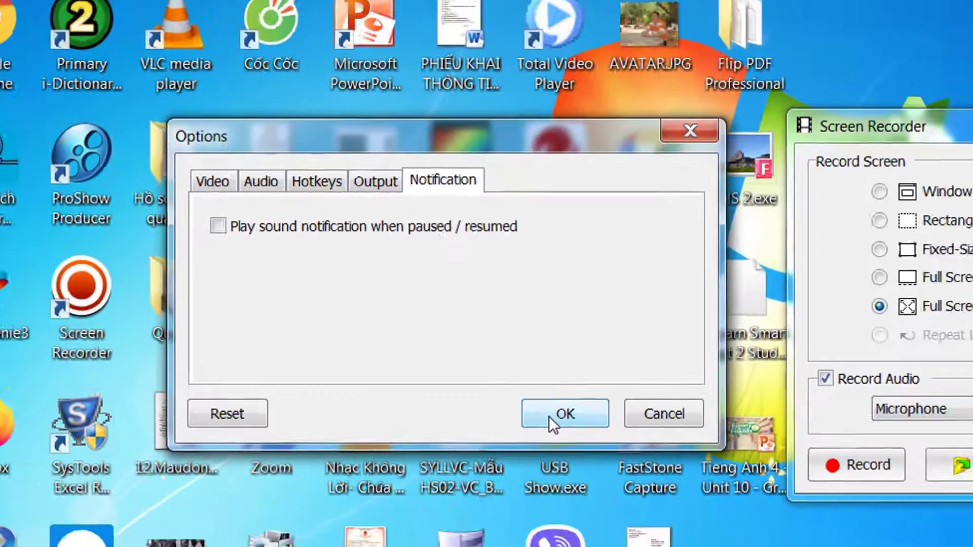
click(552, 418)
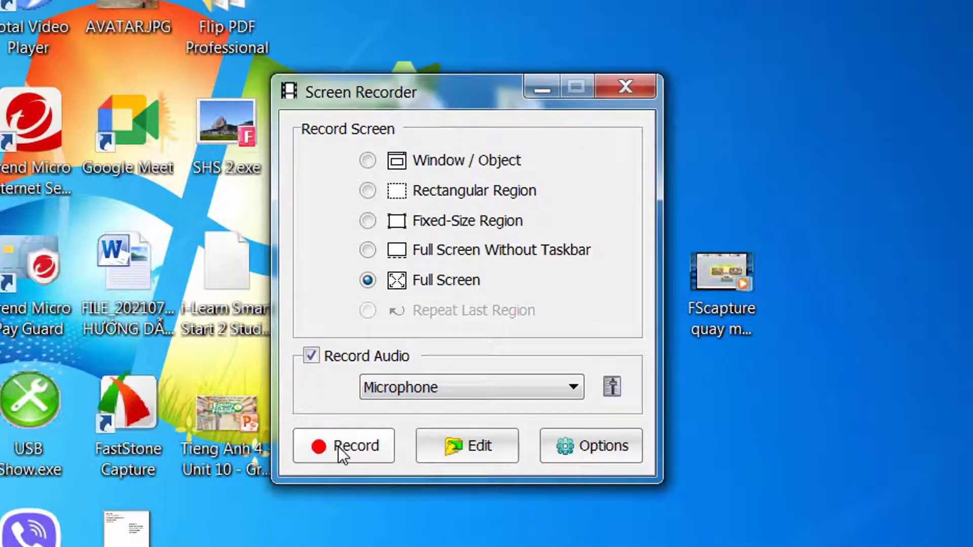
- Bring up the start dialog for the full-screen recording and reposition it slightly higher on the desktop
click(338, 446)
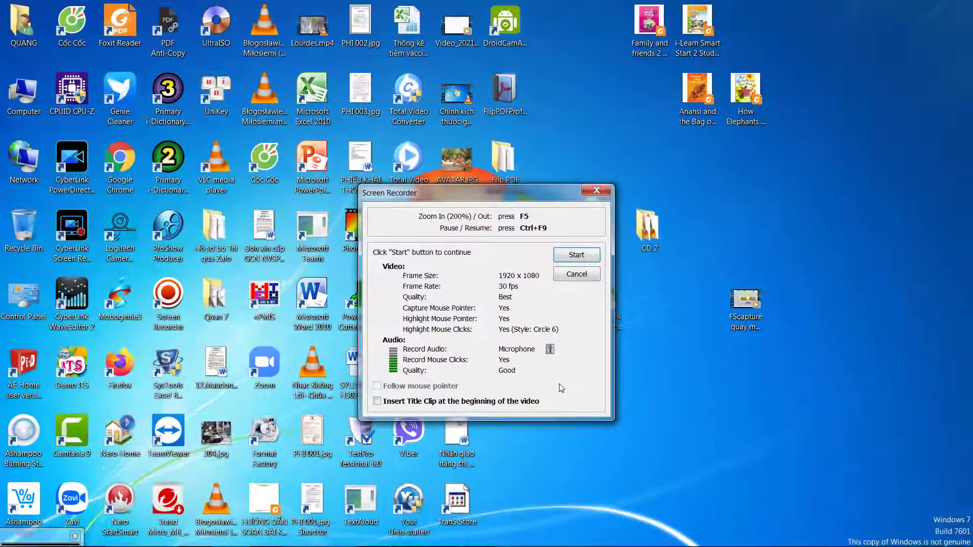
drag(479, 198, 460, 161)
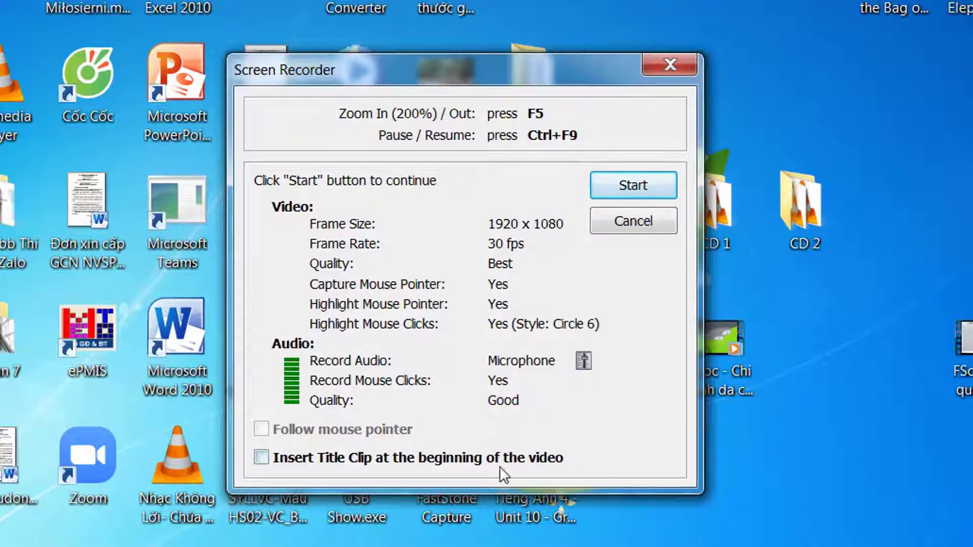
- Try inserting a title clip reading "Nội dung hiển thị" at the beginning of the video, and turn it off again
click(261, 457)
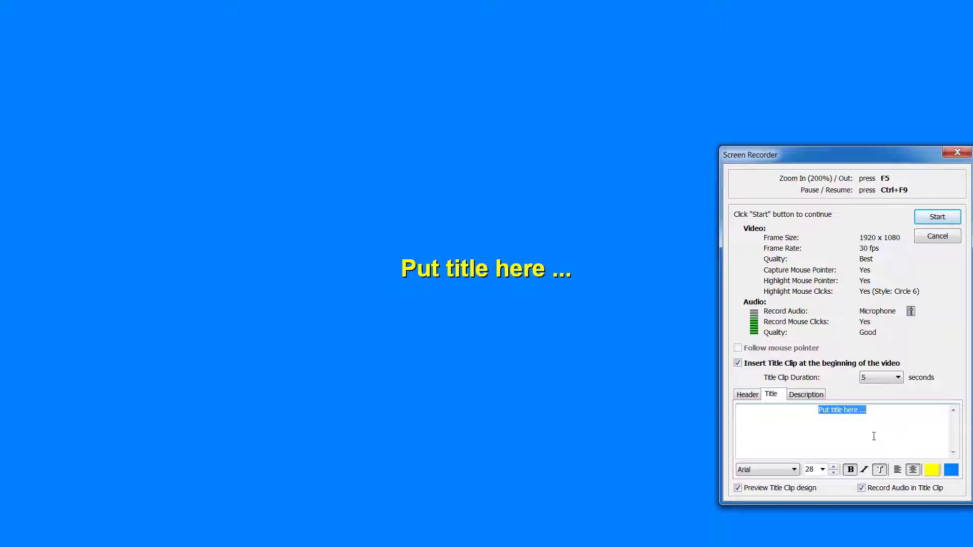
drag(874, 412, 760, 411)
text(Nooji d)
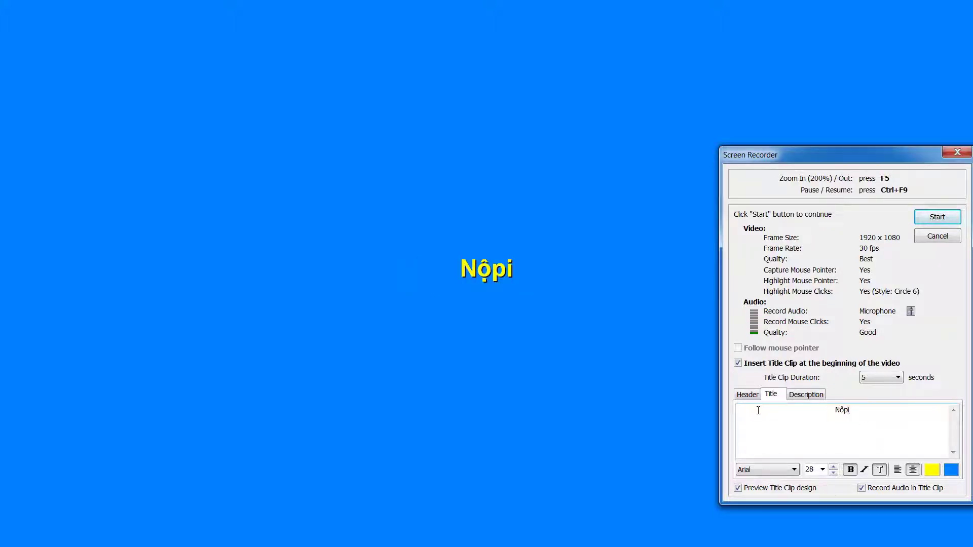
text(ung)
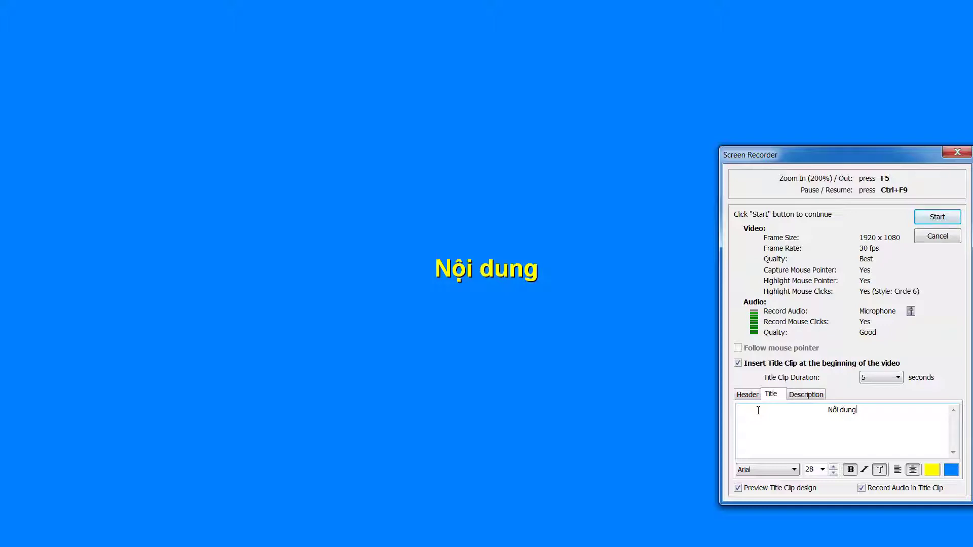
text(hiểnh)
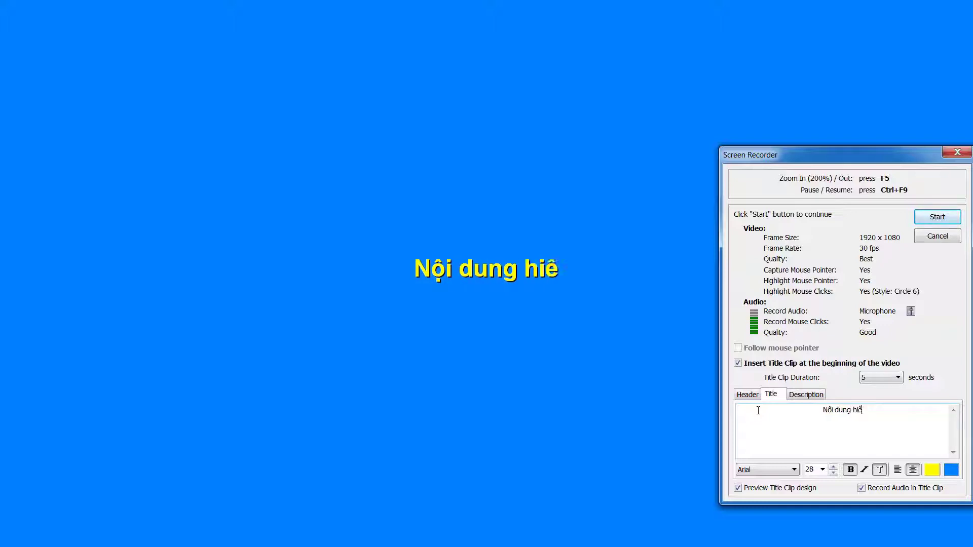
key(BackSpace)
text(thị)
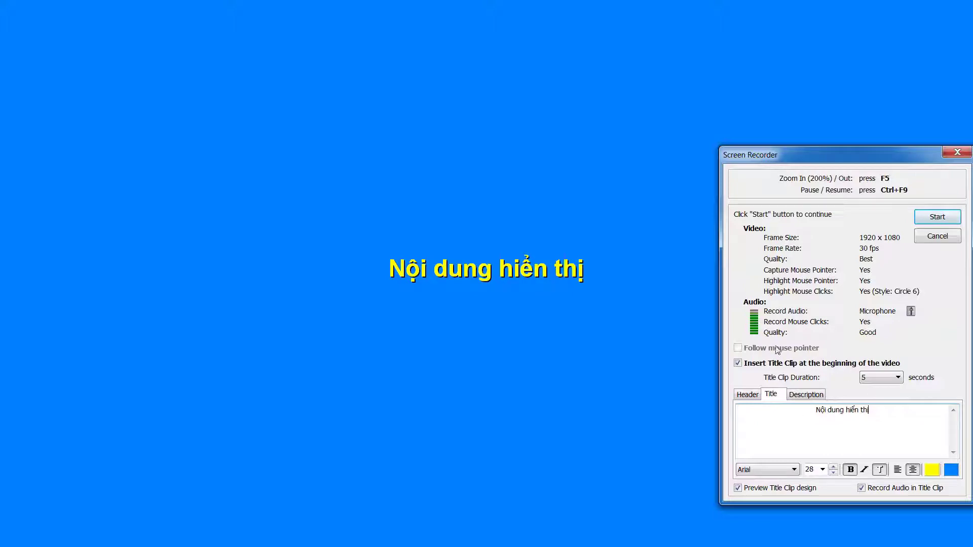
click(737, 363)
- Start the full-screen recording without a title clip, and dismiss the Windows color scheme prompt and the chat notification
drag(807, 158, 444, 158)
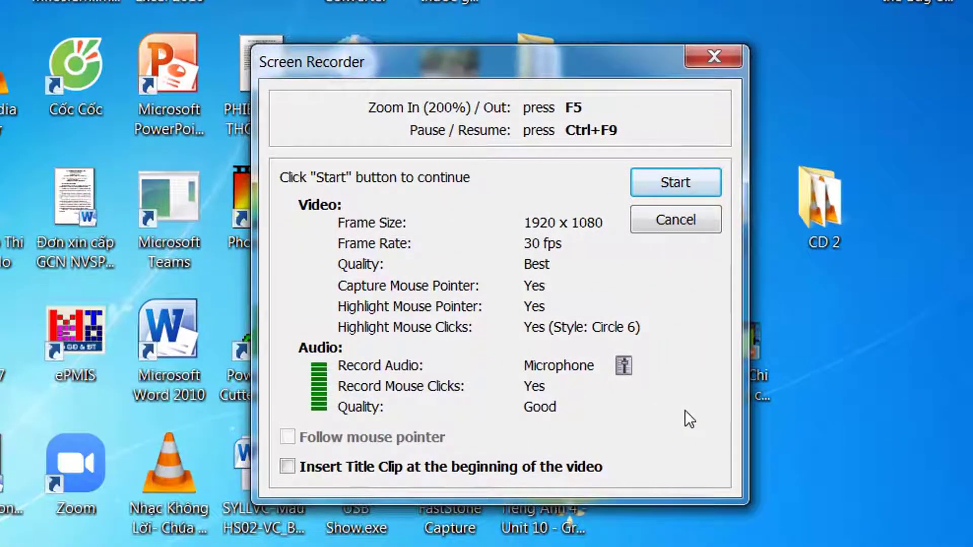
click(666, 182)
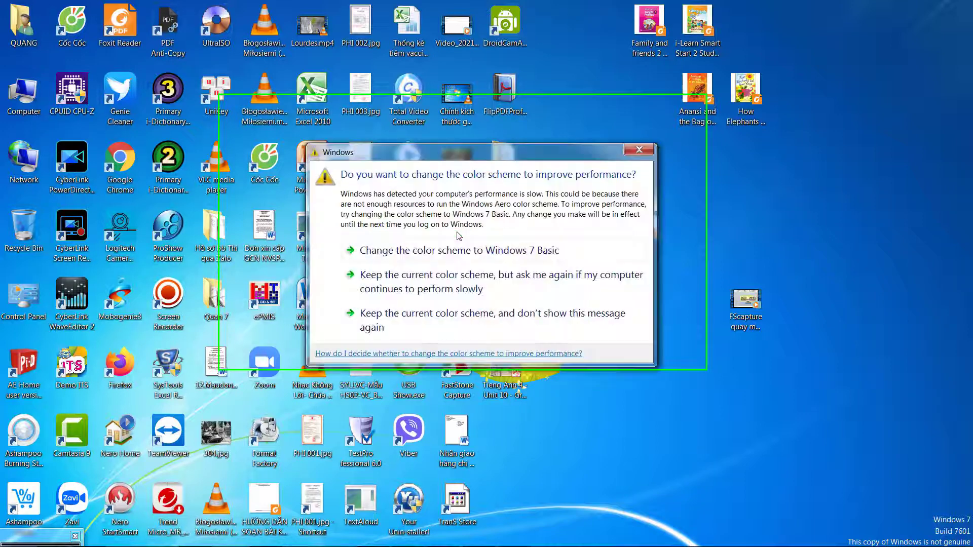
click(638, 150)
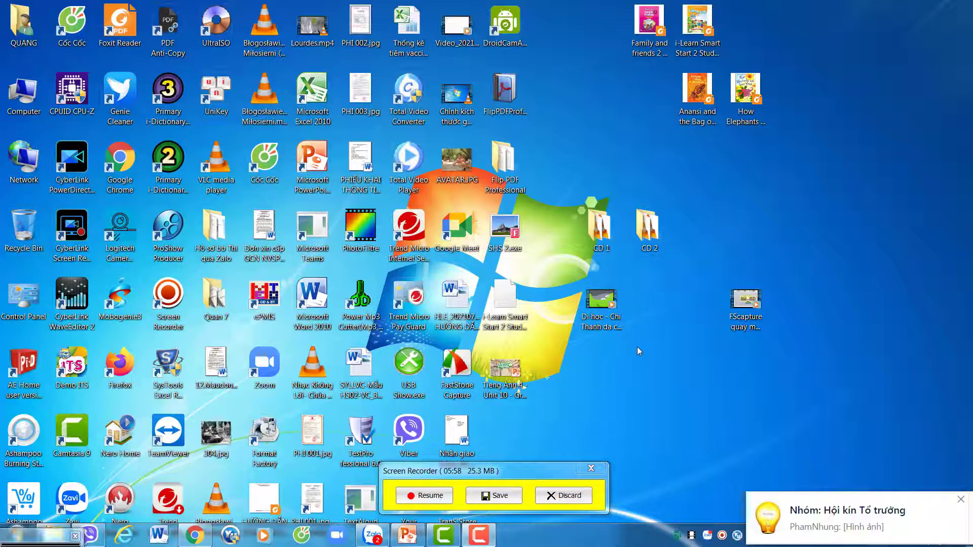
click(960, 499)
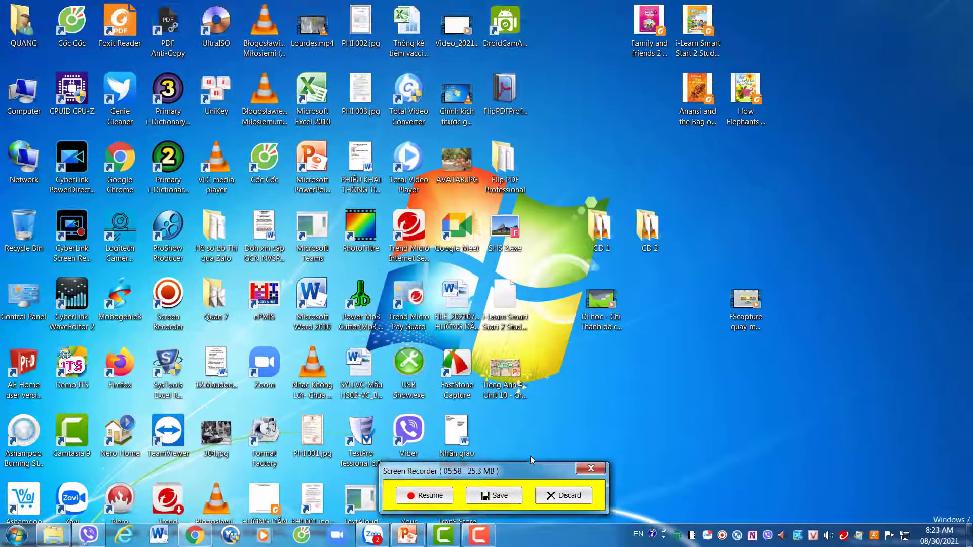
- Save the paused recording to the Desktop as "thu nghiem" in Windows Media Video format, and close its playback window
drag(530, 468, 524, 391)
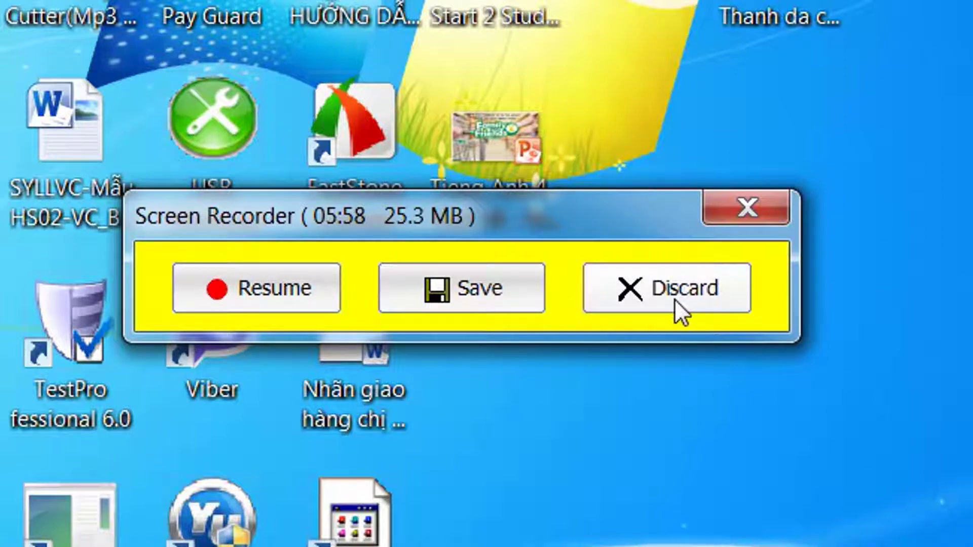
click(448, 297)
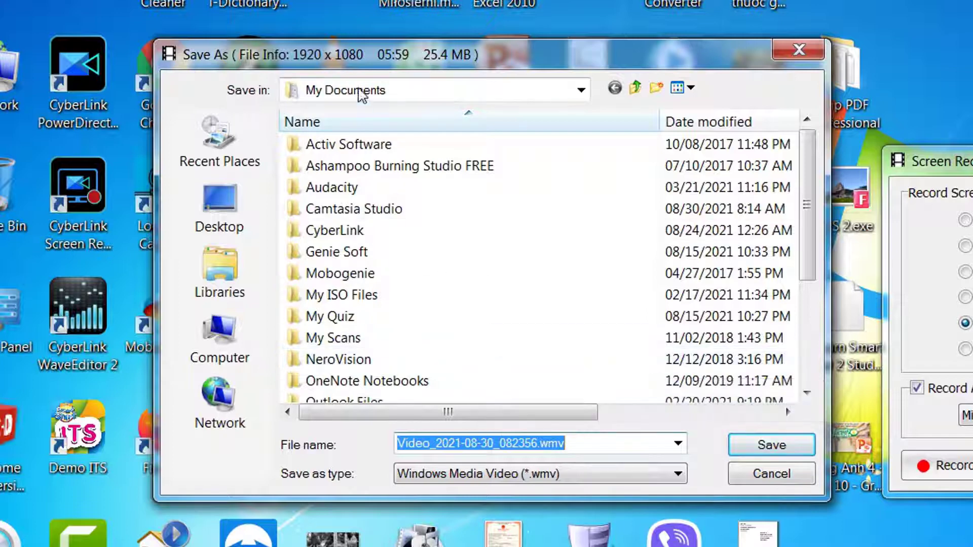
click(219, 211)
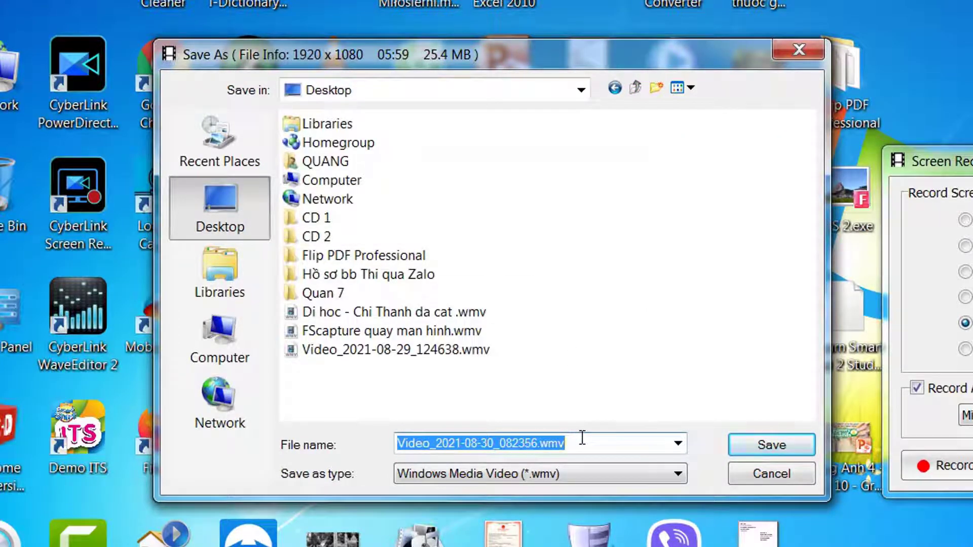
text(thu nghiem)
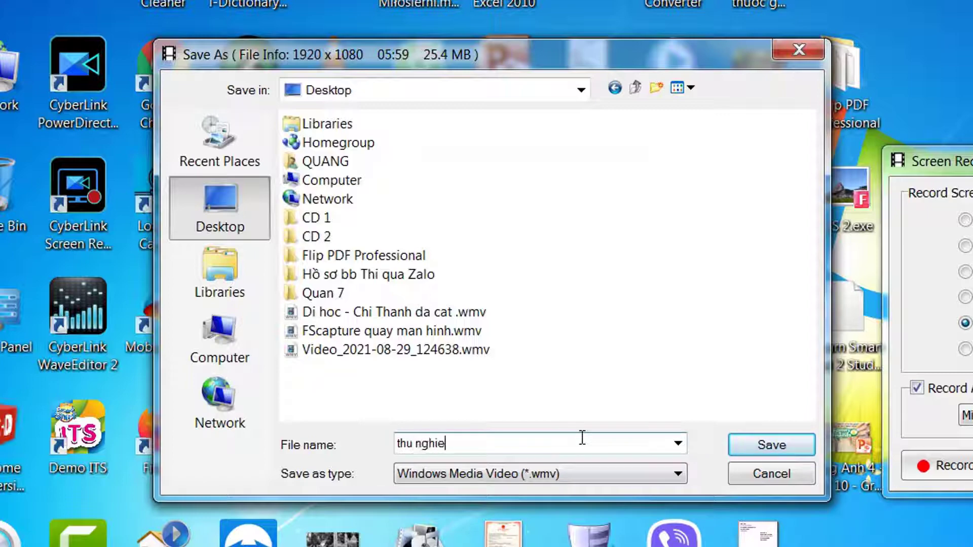
click(750, 445)
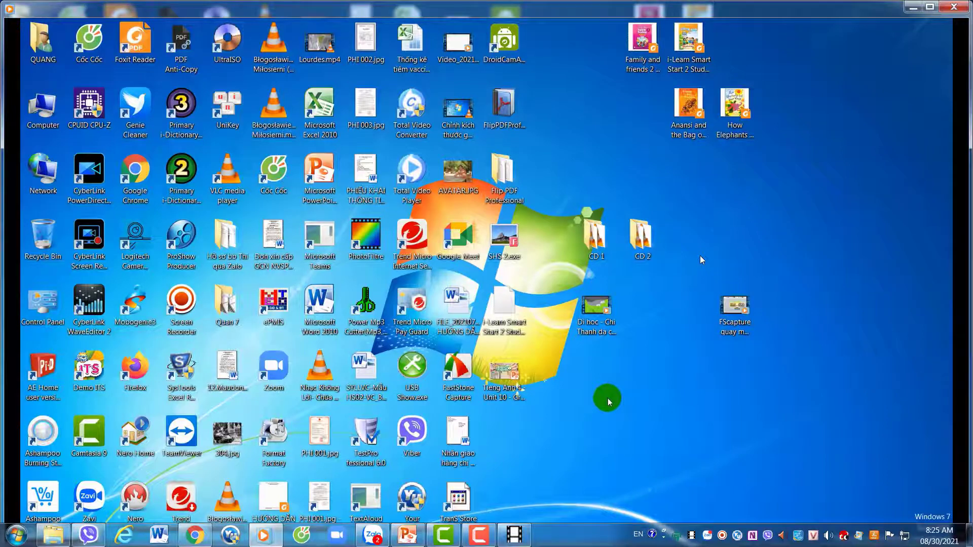
click(954, 6)
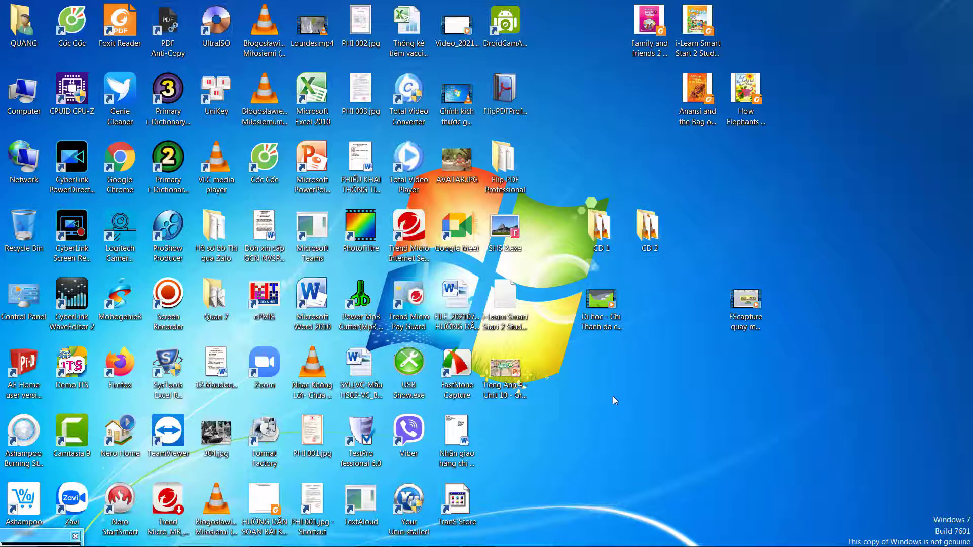
- Switch to the media player, play the video "FScapture quay man hinh" through, and close the player
mouse_move(168, 542)
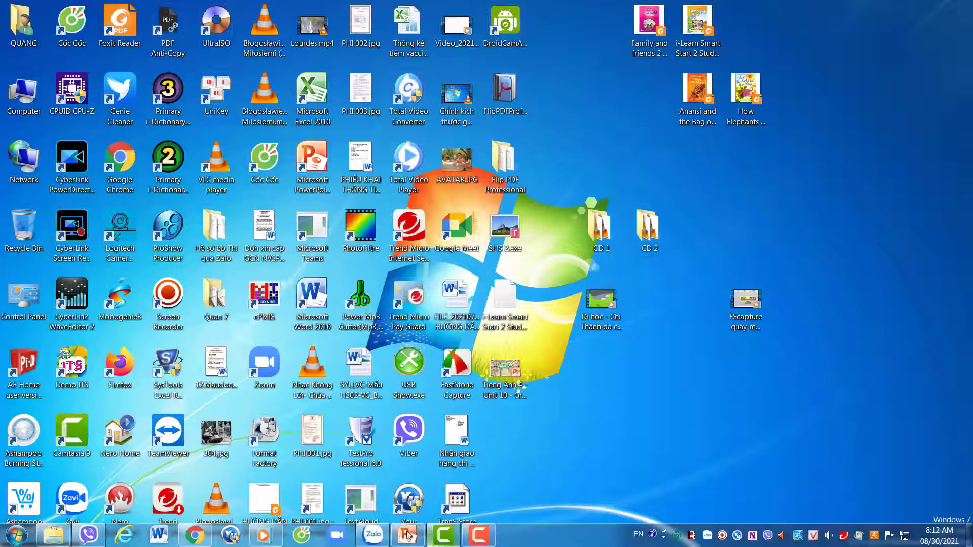
click(262, 534)
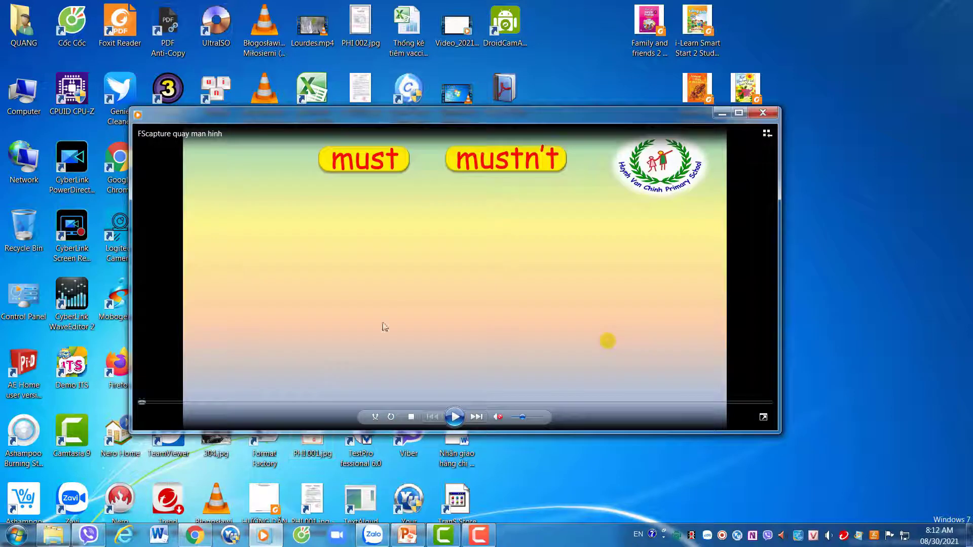
click(455, 417)
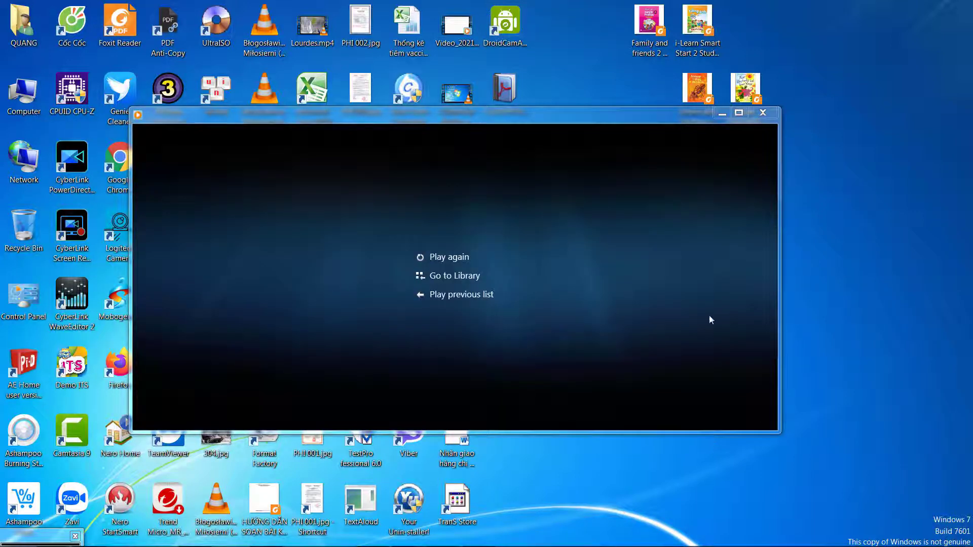
click(758, 115)
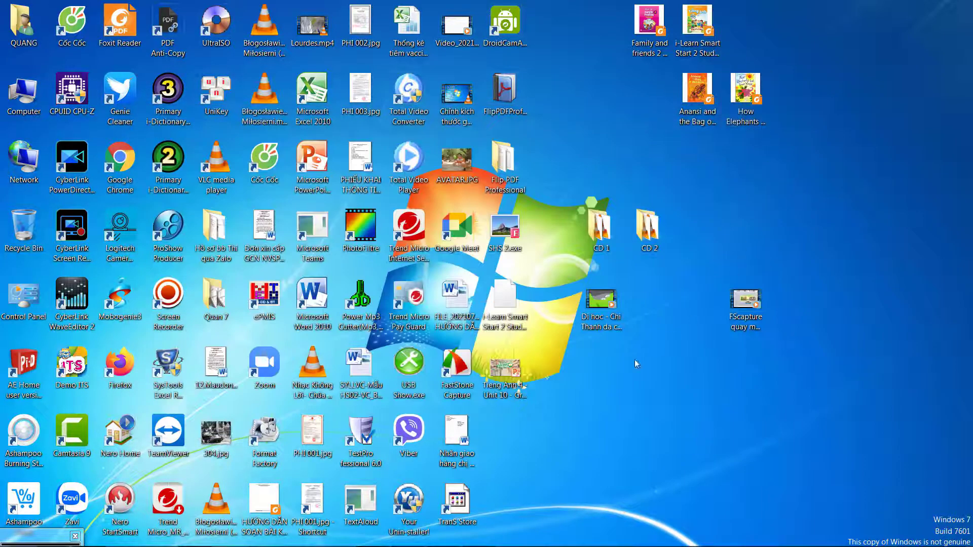